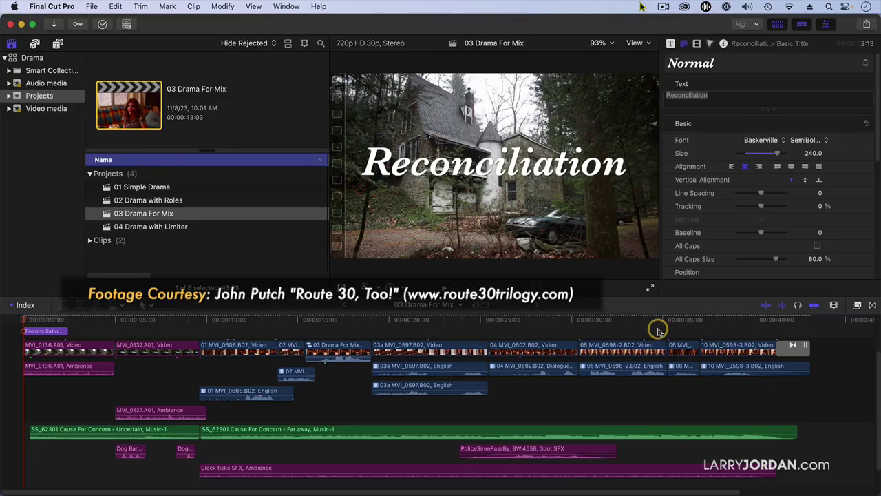
# Reveal the captions lane above the opening title and scrub into the title shot.
pyautogui.click(105, 333)
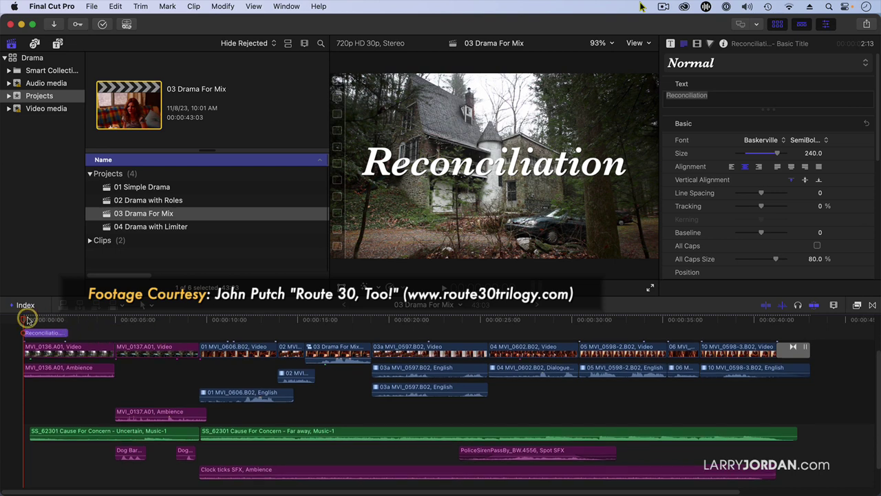
pyautogui.moveTo(34, 319); pyautogui.dragTo(53, 354)
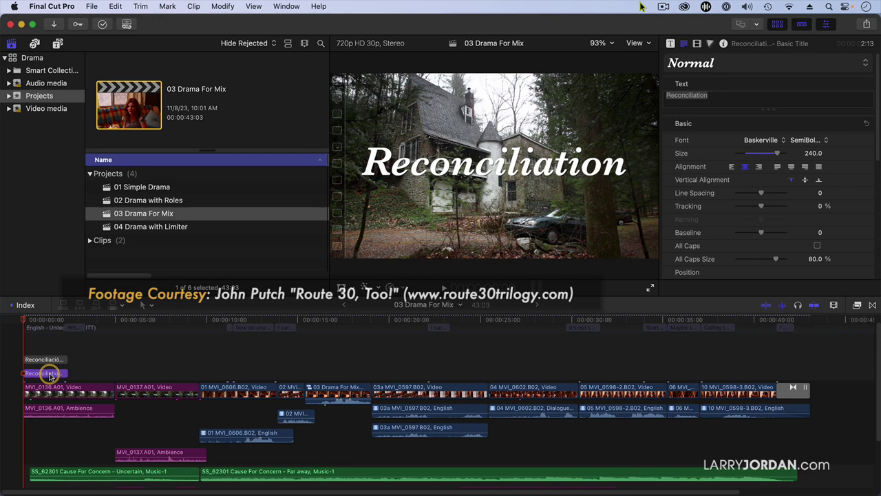
pyautogui.moveTo(41, 320)
pyautogui.mouseDown()
pyautogui.moveTo(70, 315)
pyautogui.moveTo(41, 317)
pyautogui.mouseUp()
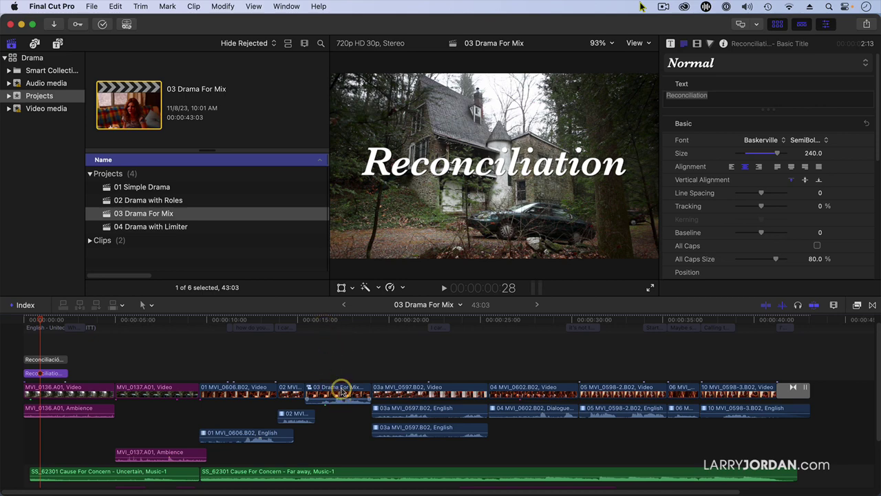
# Open the 03 Drama For Mix compound clip, inspect the 03a MVI_0597.B02 inset, then return.
pyautogui.click(339, 320)
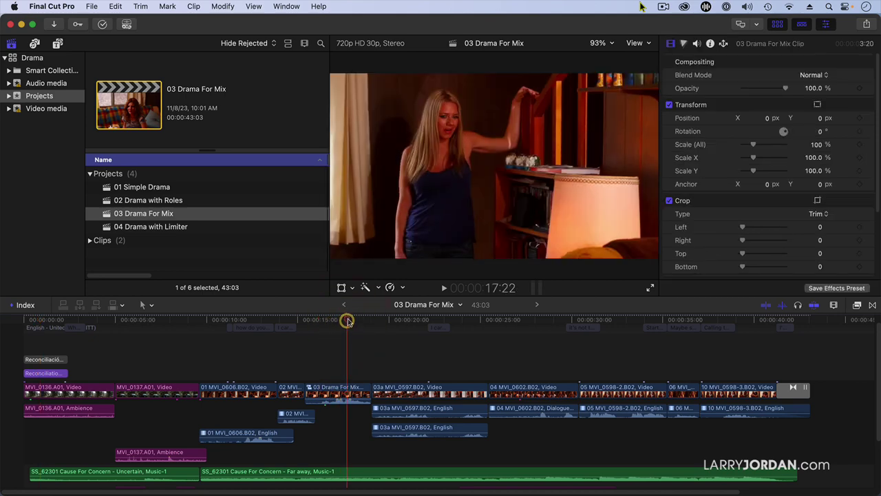
pyautogui.click(353, 320)
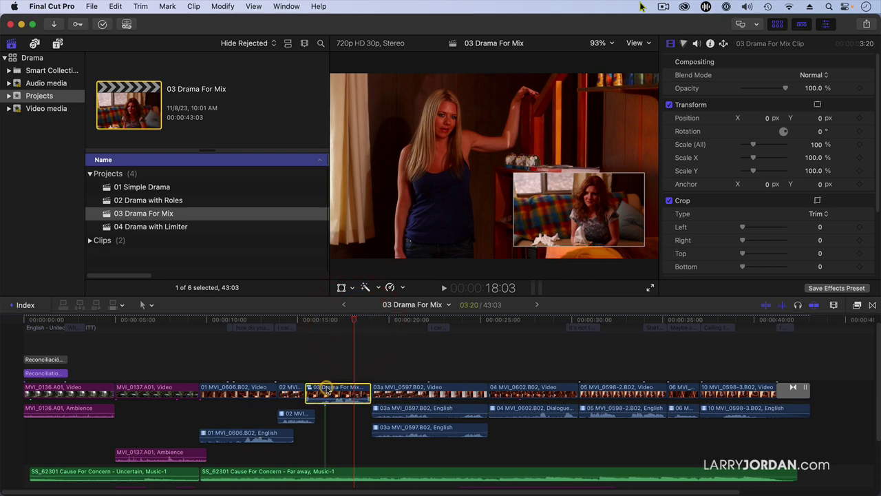
pyautogui.doubleClick(327, 387)
pyautogui.moveTo(98, 322); pyautogui.dragTo(589, 327)
pyautogui.click(535, 228)
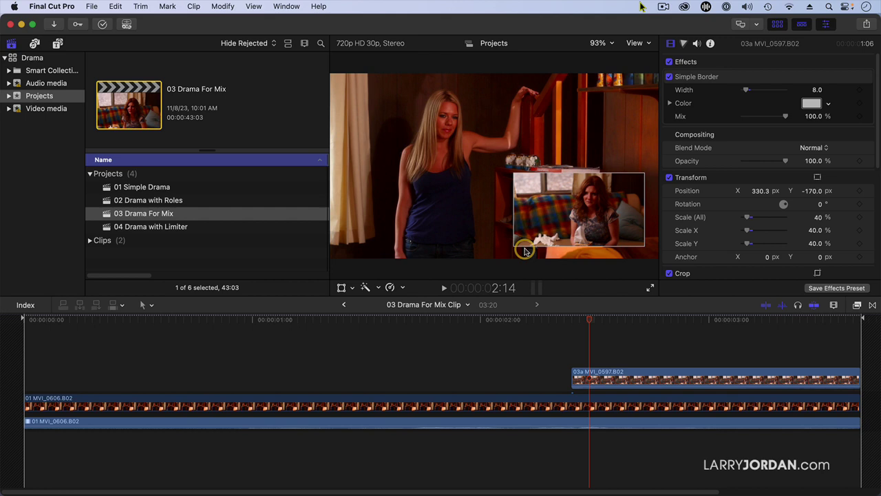
pyautogui.click(606, 376)
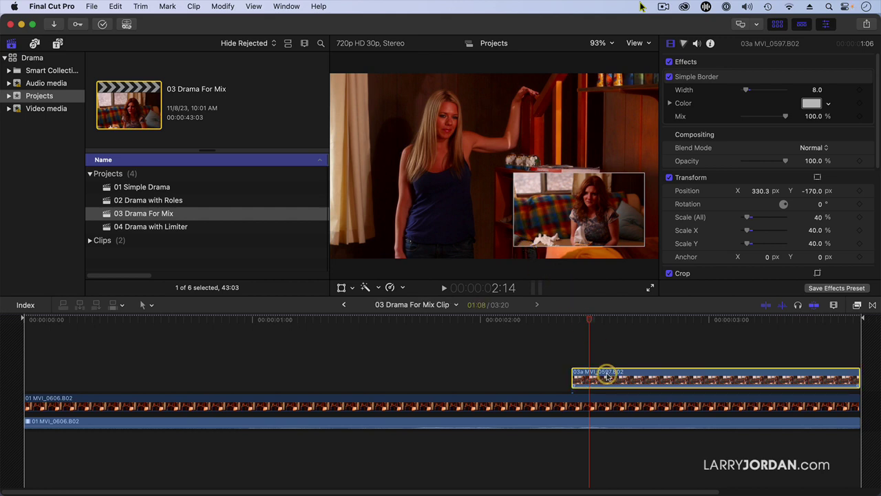
pyautogui.click(345, 305)
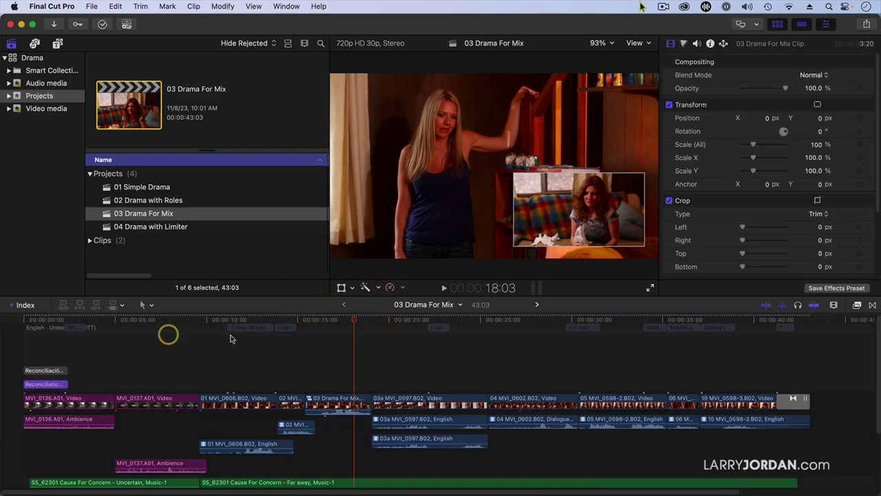
pyautogui.moveTo(354, 319); pyautogui.dragTo(477, 320)
pyautogui.click(553, 319)
pyautogui.press('space')
pyautogui.press('space')
pyautogui.click(599, 405)
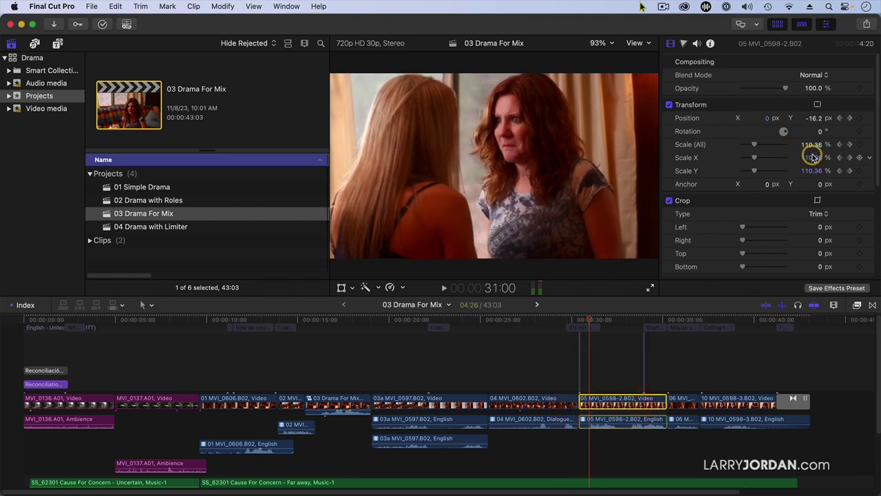
pyautogui.press('space')
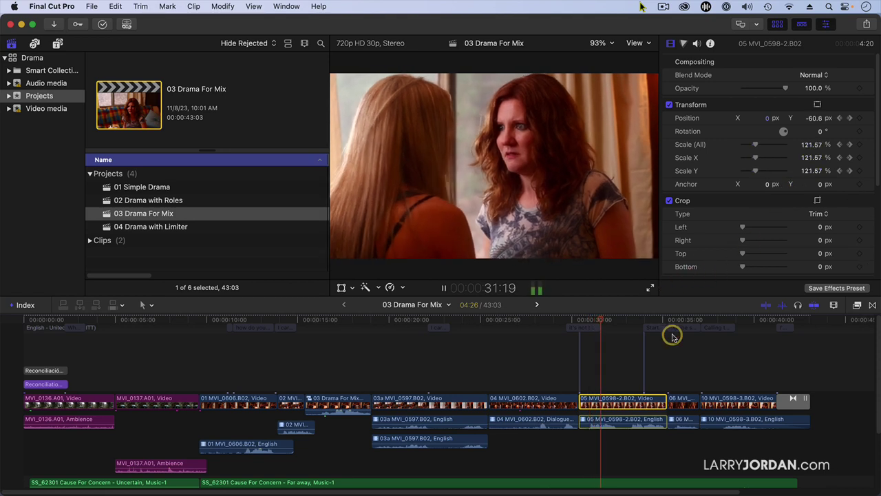
pyautogui.press('space')
pyautogui.click(758, 321)
pyautogui.press('space')
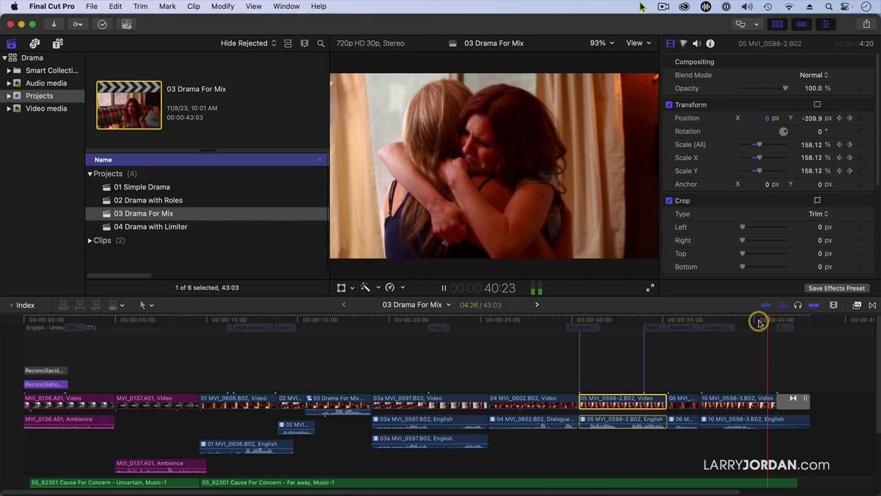
pyautogui.press('space')
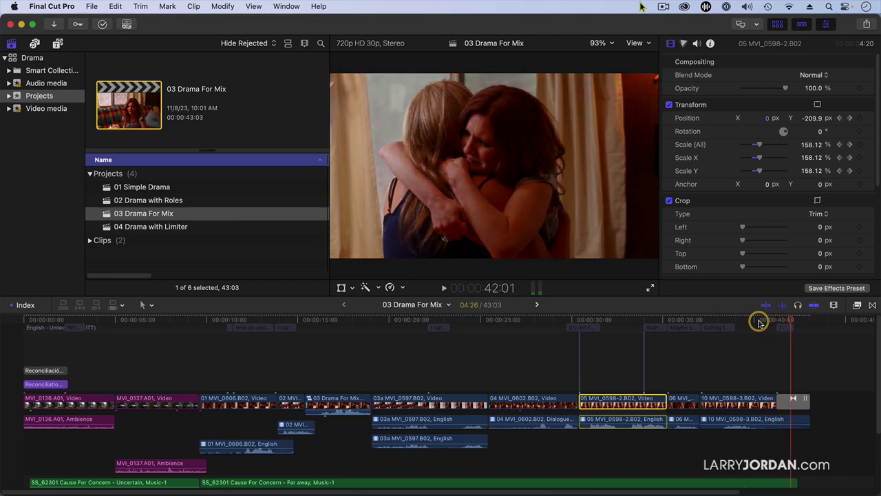
pyautogui.click(753, 321)
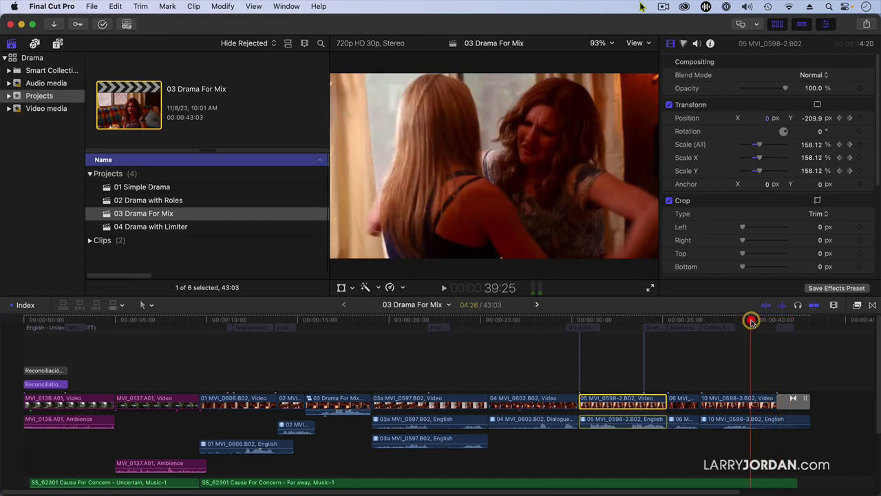
pyautogui.press('space')
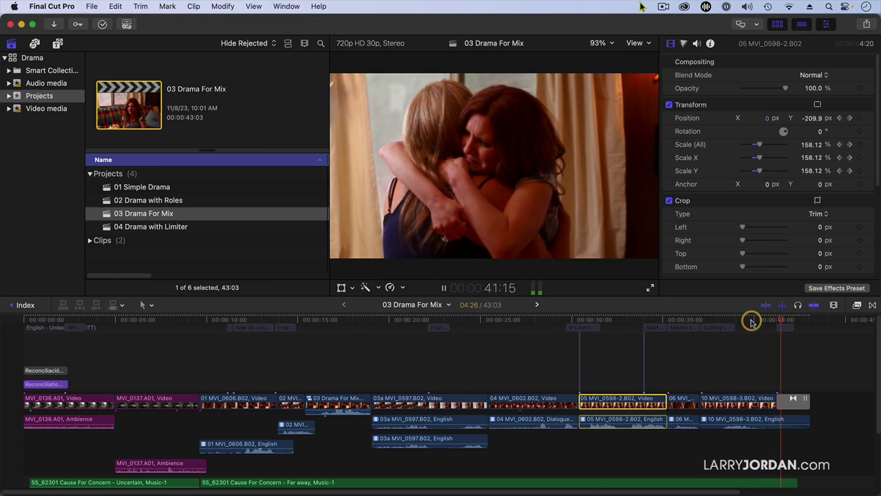
pyautogui.press('space')
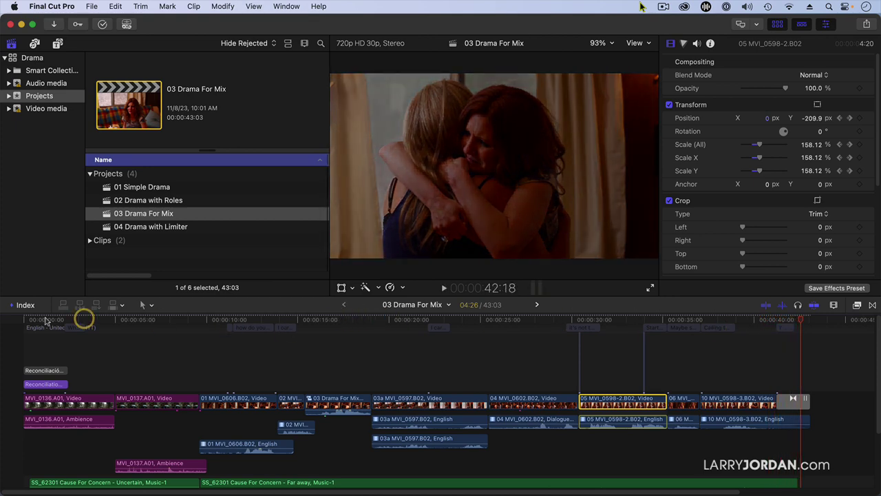
pyautogui.click(9, 320)
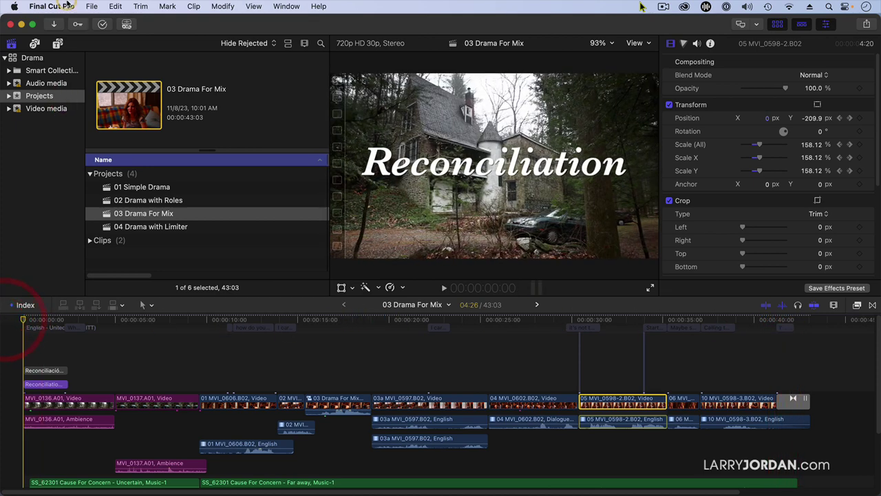
pyautogui.click(90, 7)
# Export the project as XML named FCP to the Desktop, then hide Final Cut Pro.
pyautogui.click(148, 120)
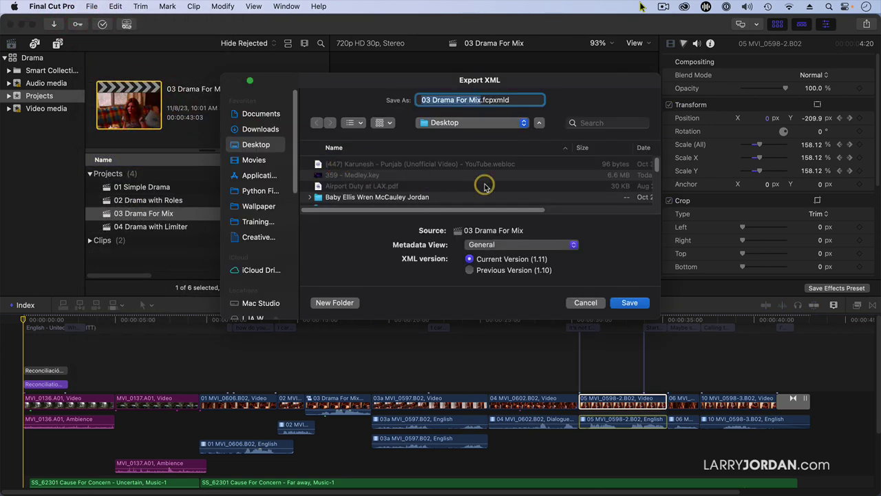
pyautogui.write('FCP')
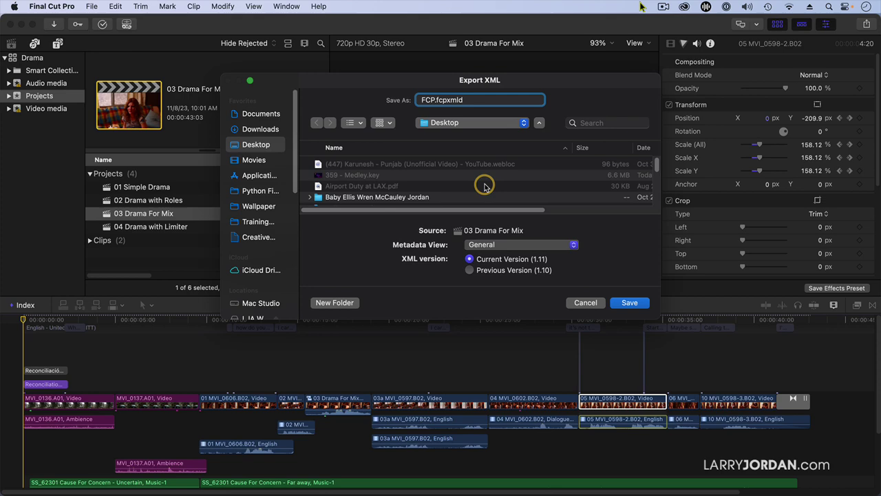
pyautogui.click(633, 302)
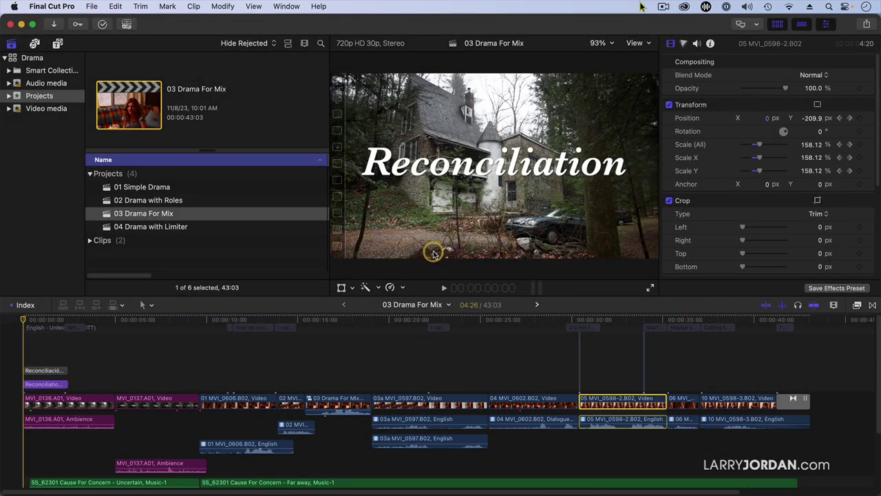
pyautogui.press('super+h')
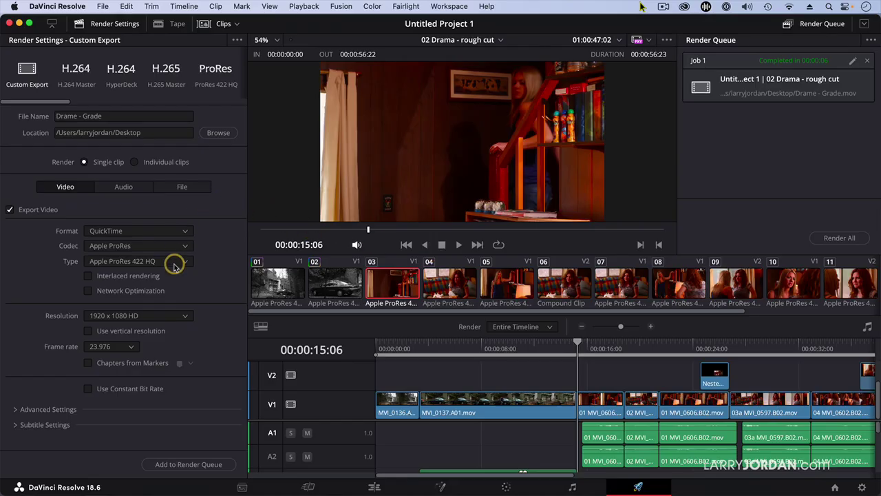
# Create the empty project Untitled Project 2 in the Project Manager and go to the Cut page.
pyautogui.click(103, 6)
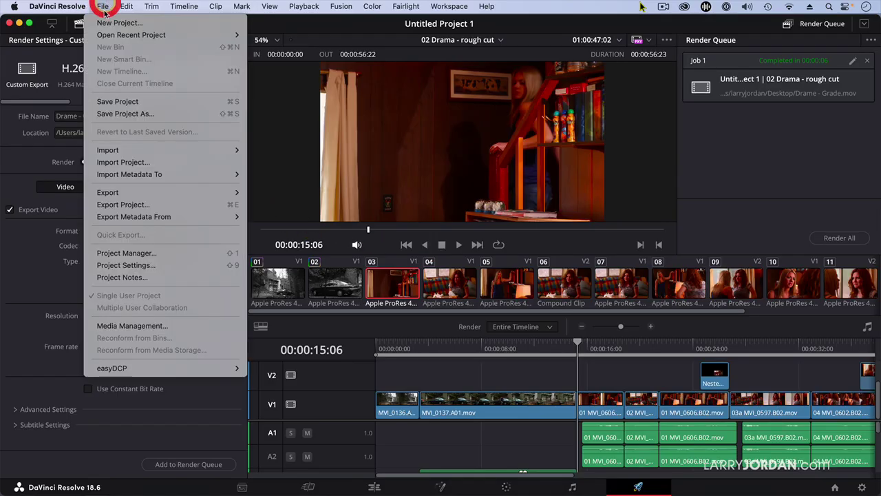
pyautogui.click(152, 253)
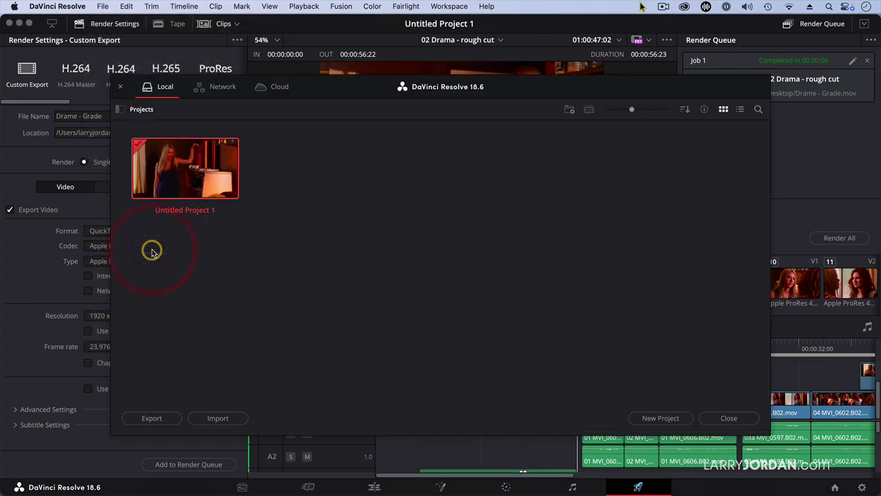
pyautogui.click(657, 417)
pyautogui.click(500, 272)
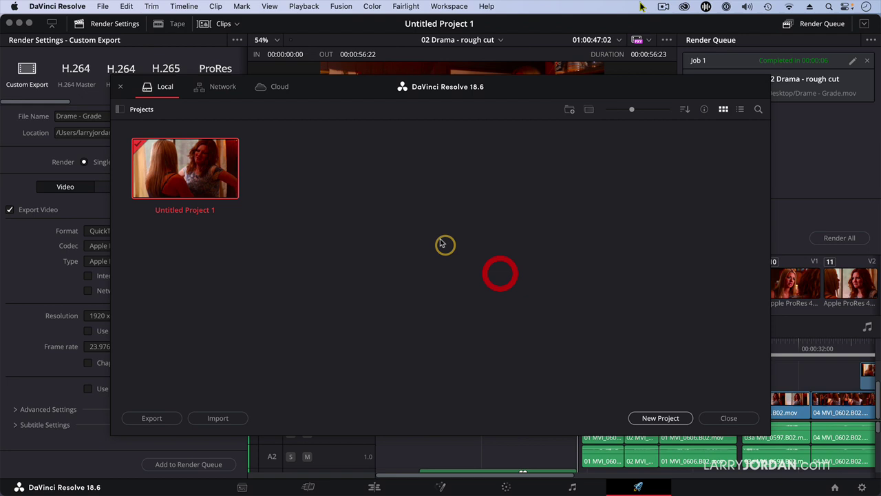
pyautogui.click(306, 487)
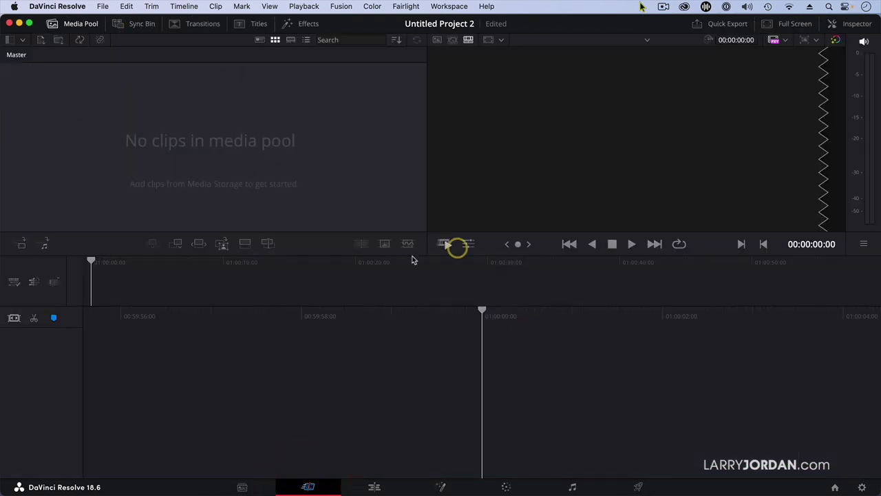
# Import the FCP.fcpxmld timeline from the Desktop with mixed frame rate format Final Cut Pro X.
pyautogui.click(102, 6)
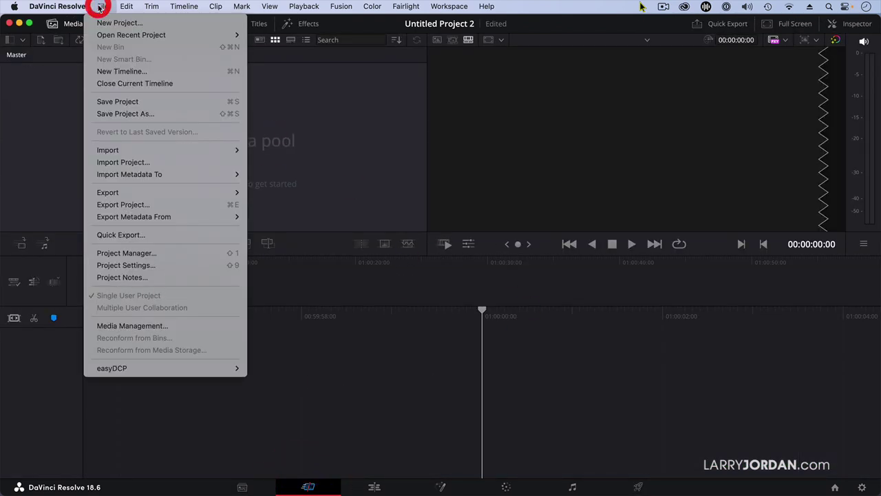
pyautogui.moveTo(158, 150)
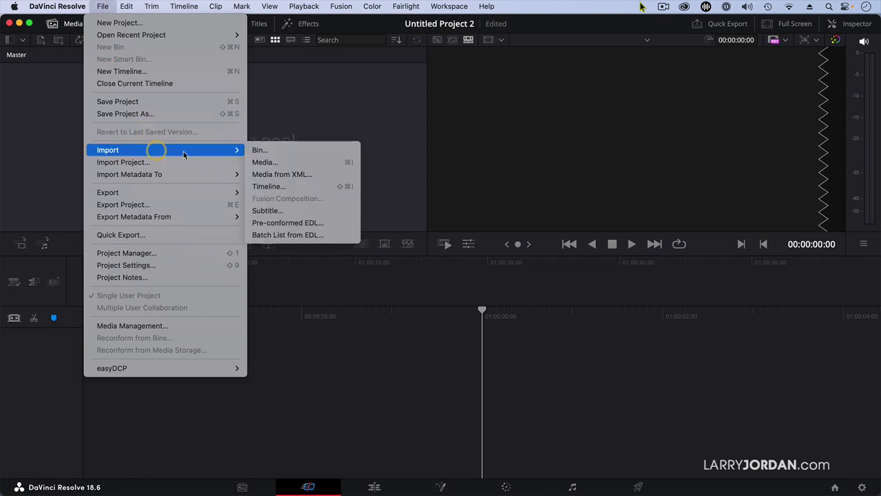
pyautogui.click(298, 188)
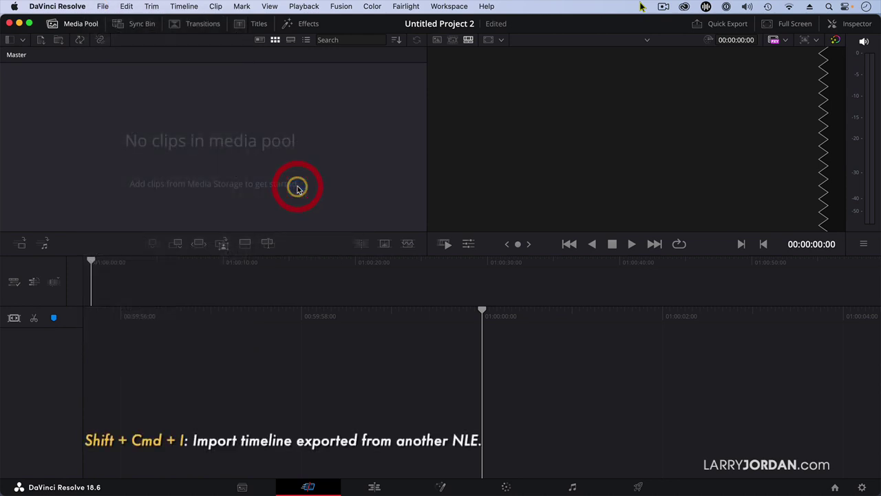
pyautogui.click(324, 241)
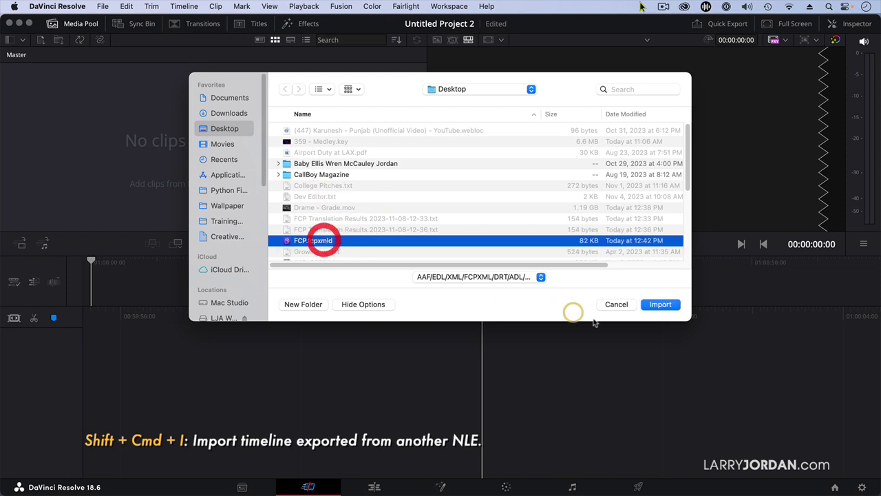
pyautogui.click(674, 302)
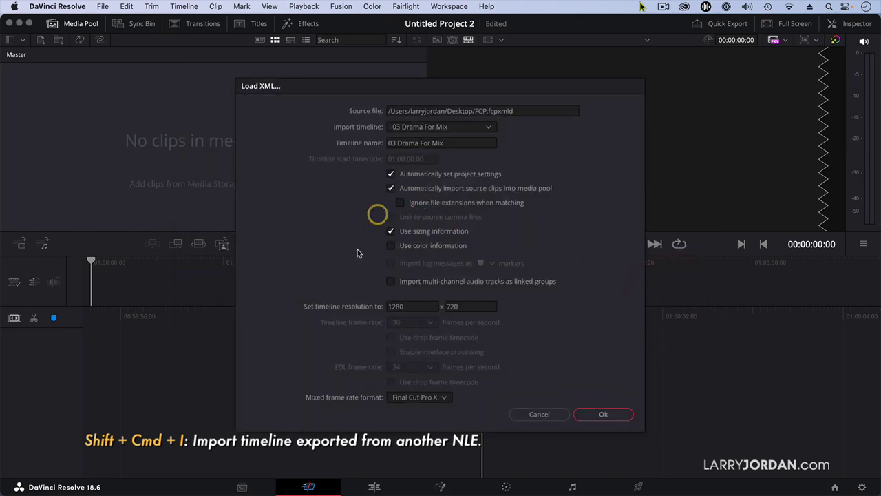
pyautogui.click(446, 398)
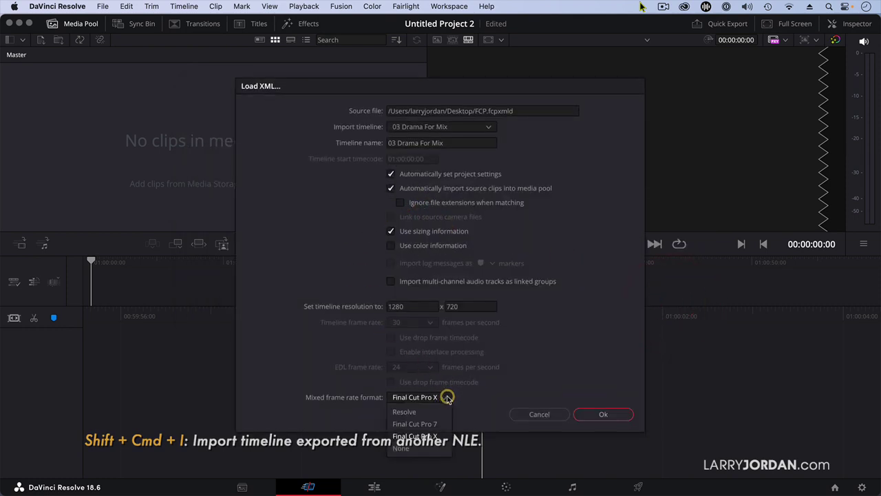
pyautogui.click(442, 436)
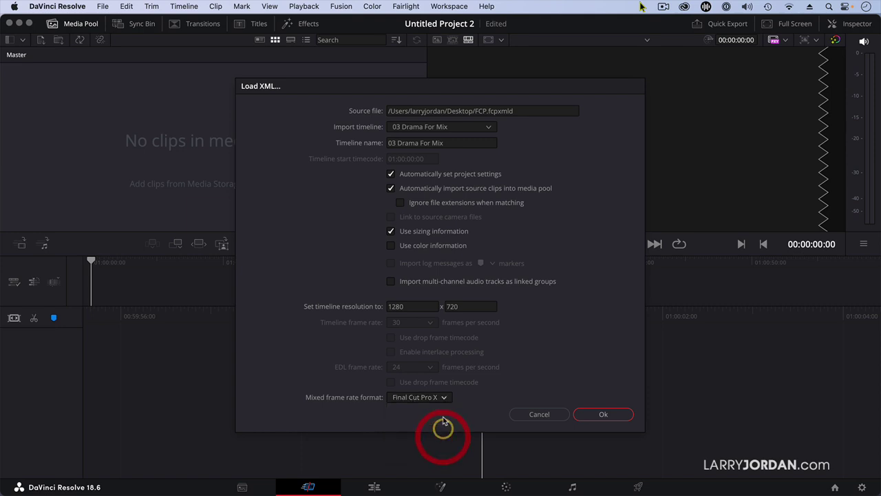
pyautogui.click(618, 423)
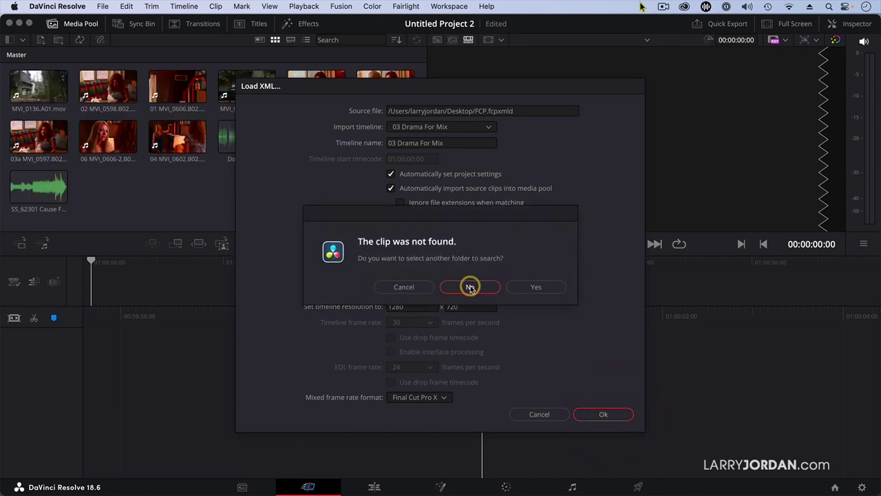
# Decline searching other folders for the missing clip and close the import log.
pyautogui.click(470, 287)
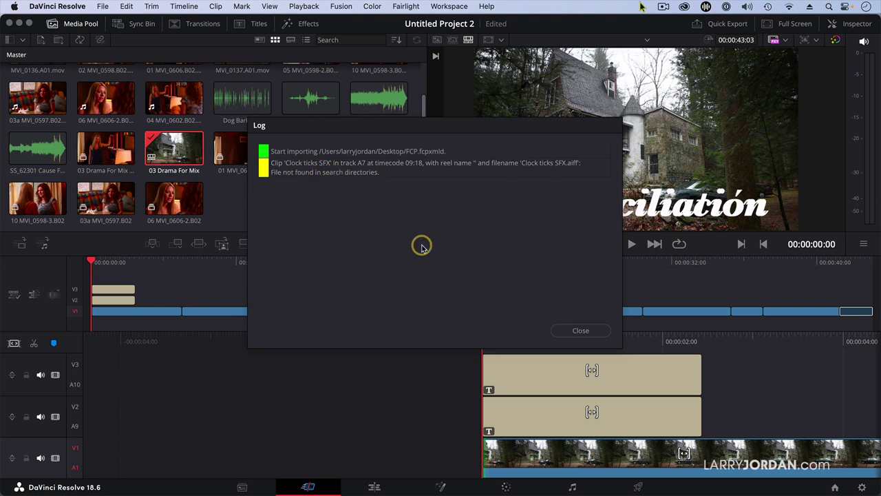
pyautogui.click(579, 330)
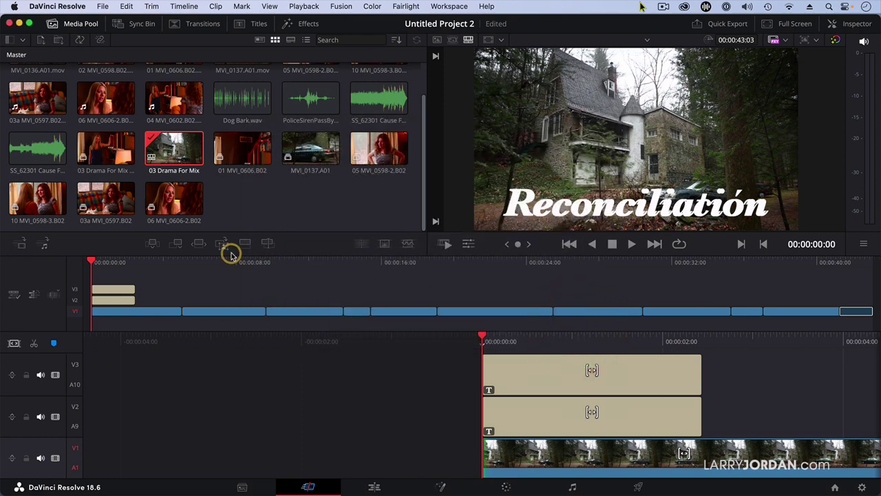
# Load the 03 Drama For Mix timeline and disable the V3 and V2 title tracks.
pyautogui.click(562, 212)
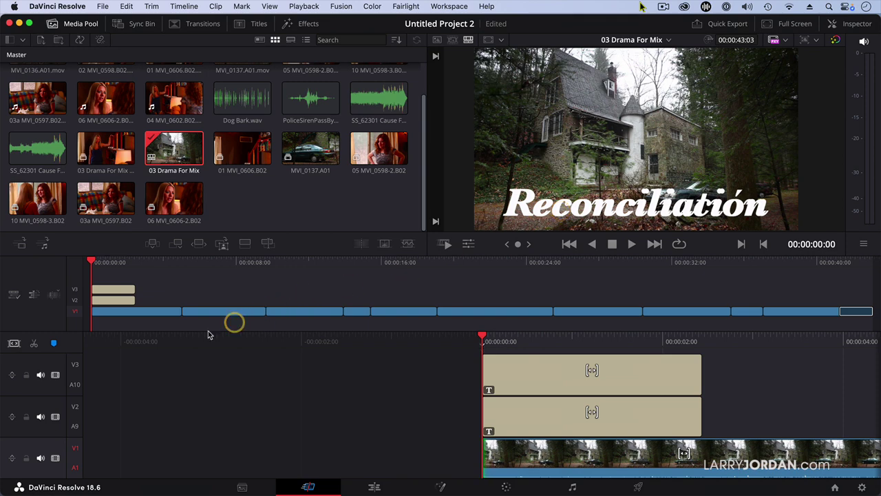
pyautogui.click(56, 374)
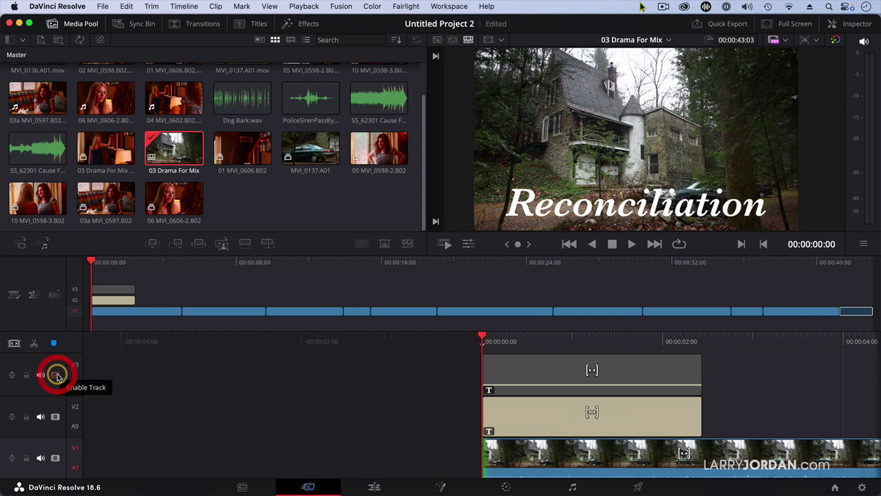
pyautogui.click(56, 417)
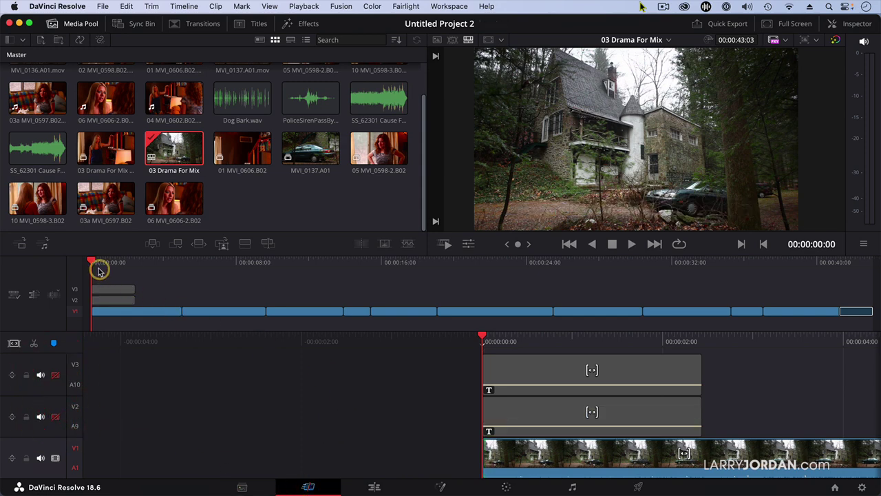
pyautogui.click(136, 263)
# Scrub and play through the imported edit to its end, then switch to the Color page.
pyautogui.moveTo(160, 266); pyautogui.dragTo(415, 289)
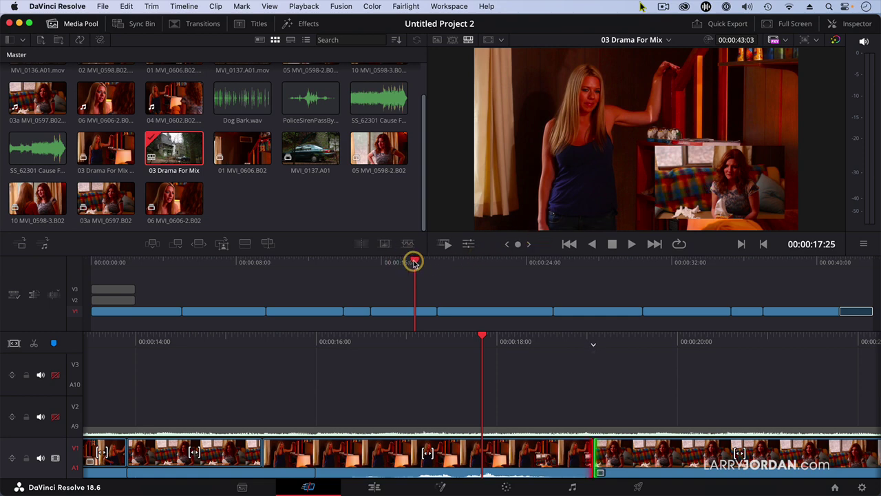
pyautogui.moveTo(413, 263); pyautogui.dragTo(637, 281)
pyautogui.press('space')
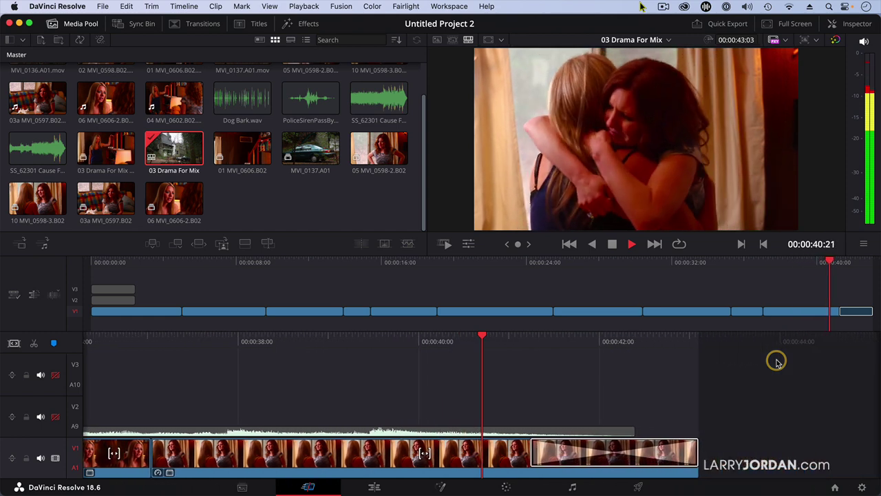
pyautogui.press('space')
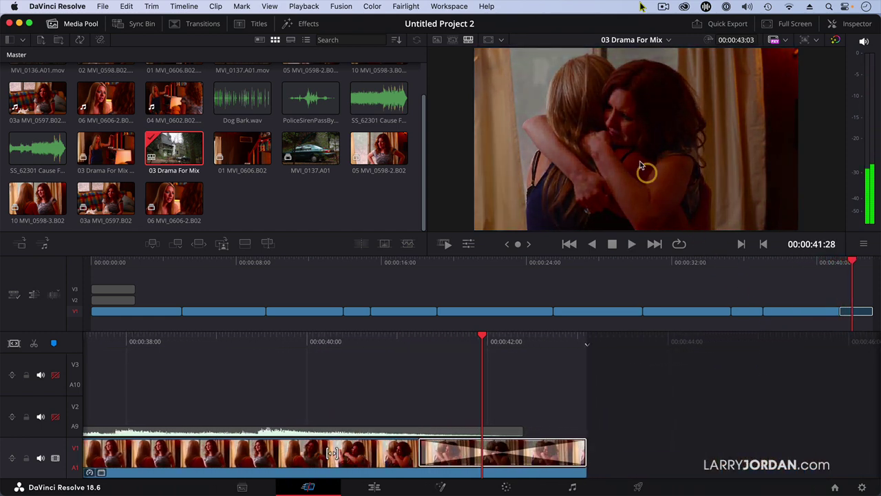
pyautogui.press('space')
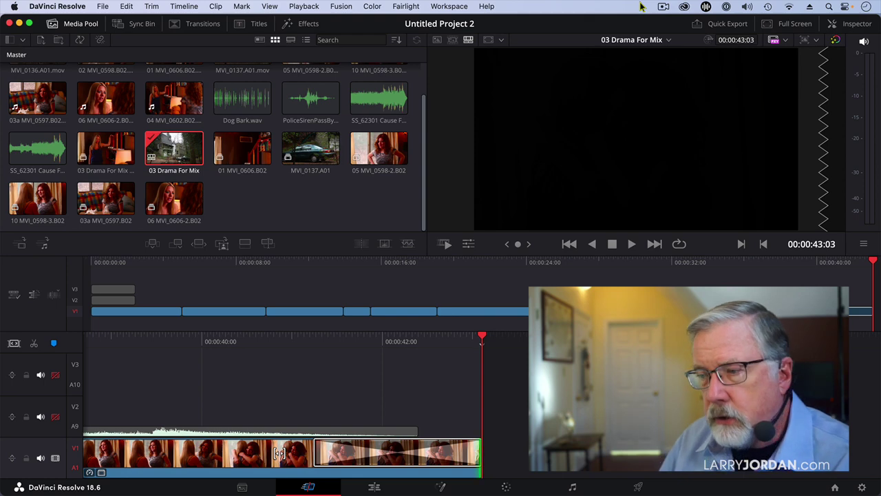
pyautogui.click(508, 486)
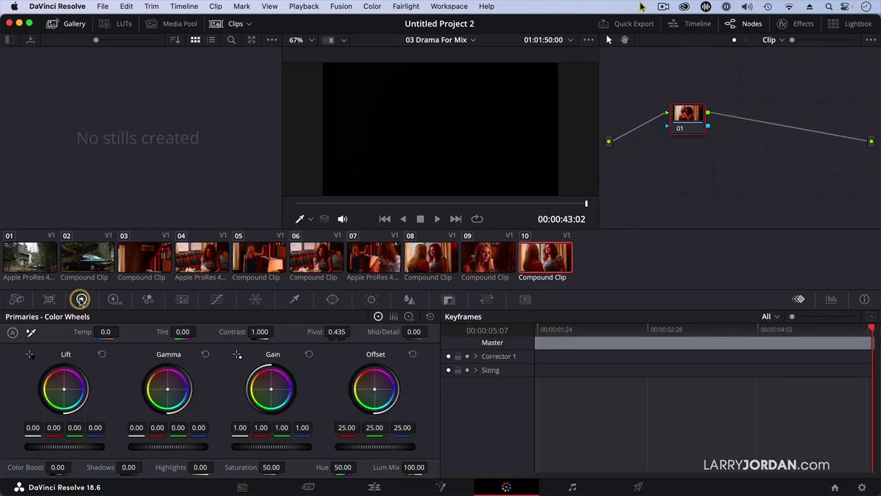
# Set saturation to 0.00 on clip 01 (house) and clip 02 (car), then review clips 01–03.
pyautogui.click(18, 258)
pyautogui.click(271, 466)
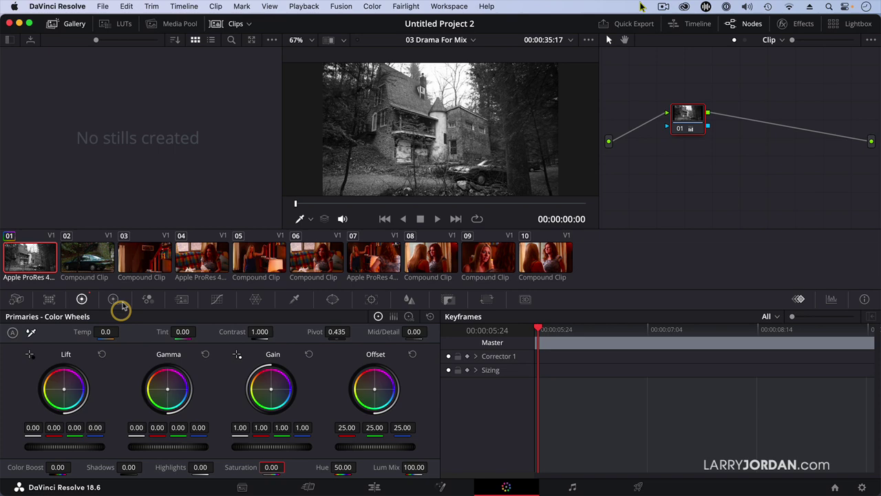
pyautogui.click(83, 257)
pyautogui.click(268, 468)
pyautogui.moveTo(267, 468); pyautogui.dragTo(248, 449)
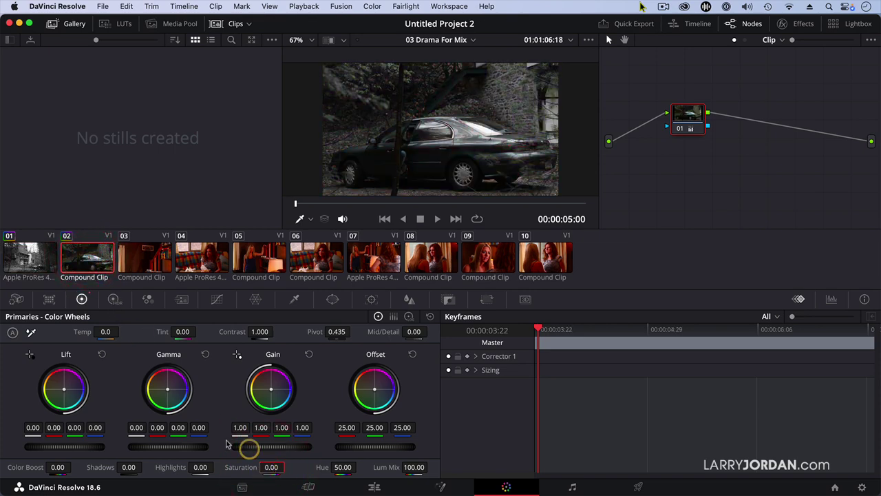
pyautogui.click(38, 258)
pyautogui.click(74, 259)
pyautogui.click(150, 260)
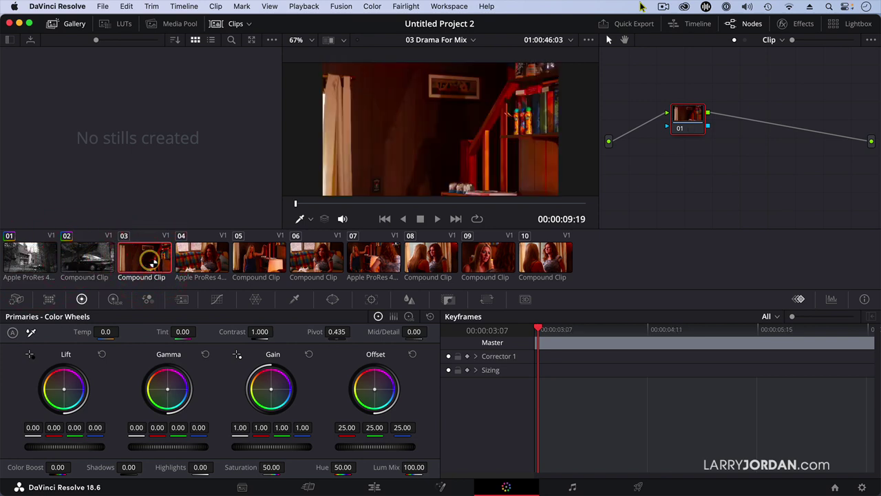
# On the Deliver page, set up a custom export named 'Drama - FCP Grade' saving to the Desktop.
pyautogui.click(637, 485)
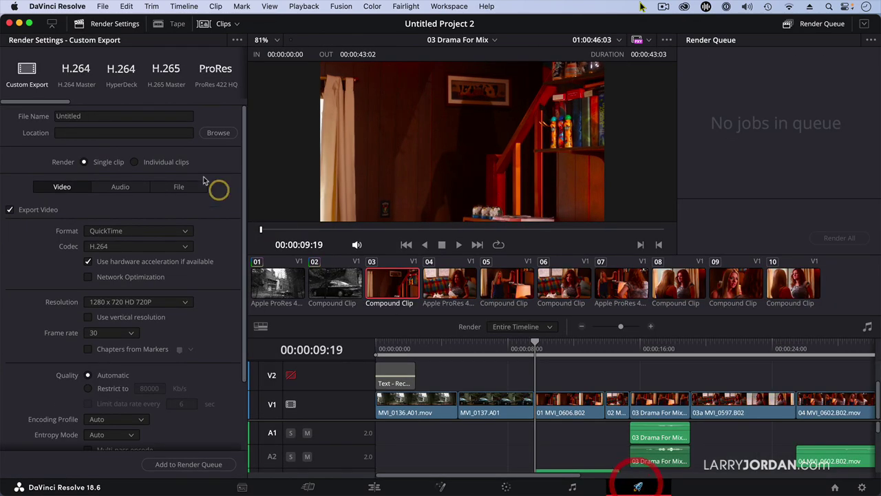
pyautogui.click(27, 71)
pyautogui.click(90, 117)
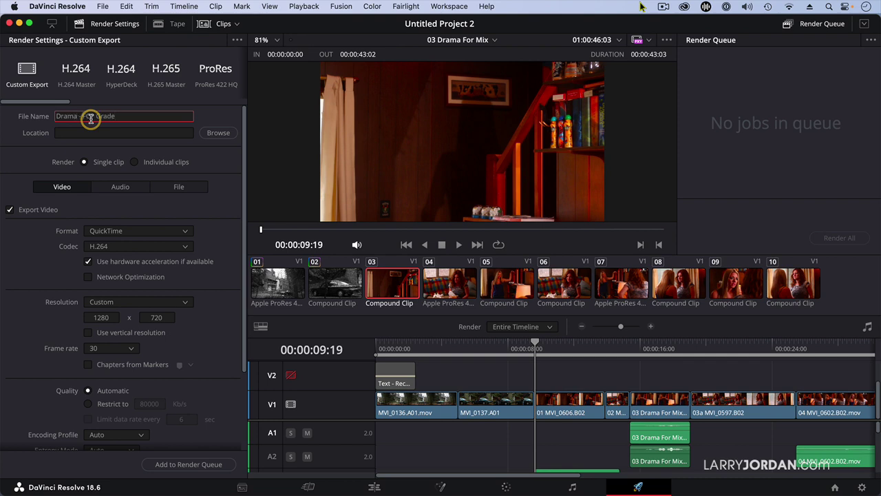
pyautogui.write('Drama - FCP Grade')
pyautogui.click(218, 132)
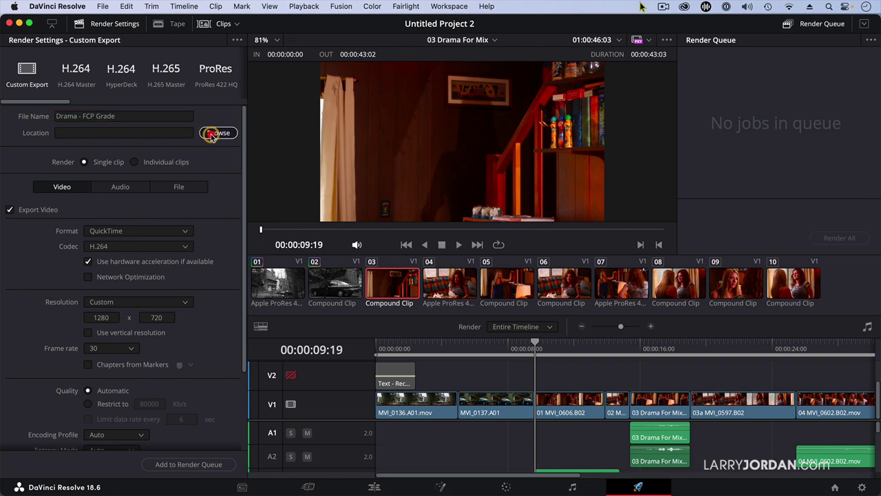
pyautogui.click(627, 303)
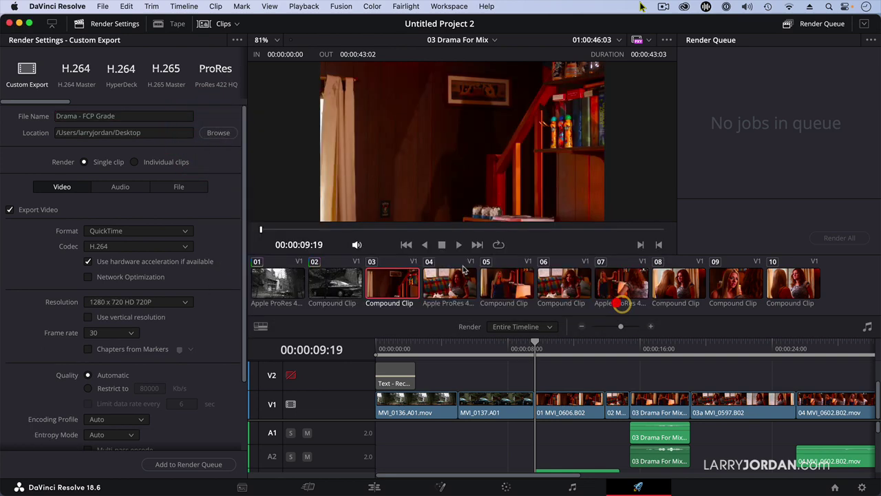
# Set the codec to Apple ProRes 422 HQ and add the job to the render queue.
pyautogui.click(105, 248)
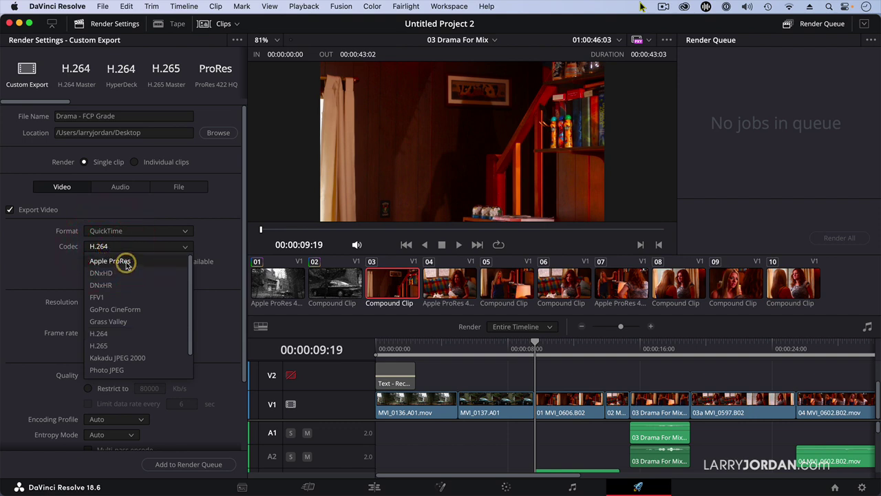
pyautogui.click(125, 265)
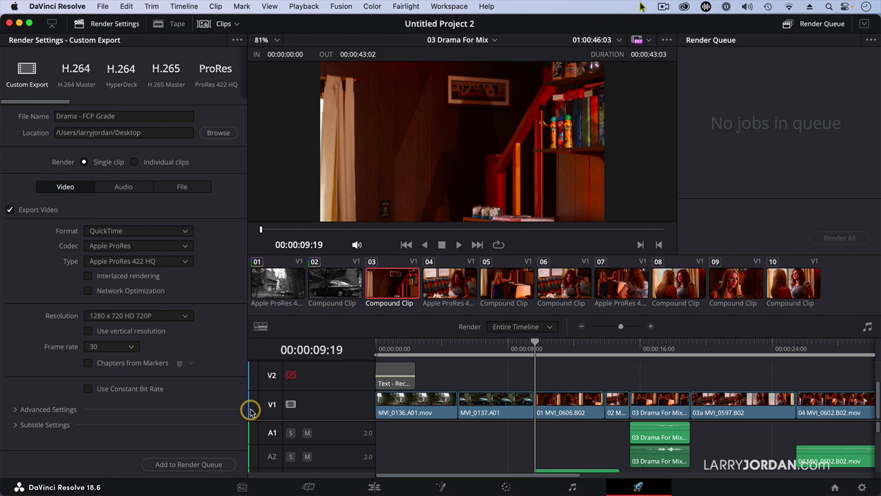
pyautogui.click(188, 463)
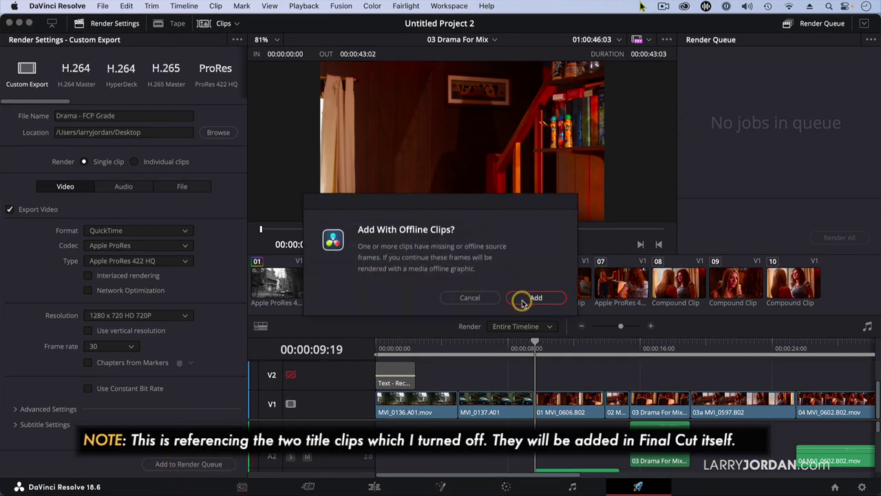
# Accept the offline clips warning, render all queued jobs, then hide DaVinci Resolve.
pyautogui.click(523, 298)
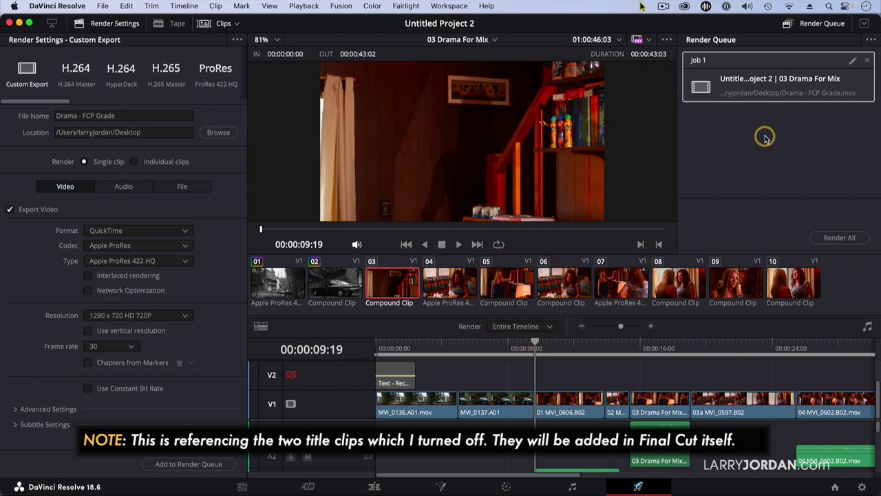
pyautogui.click(839, 238)
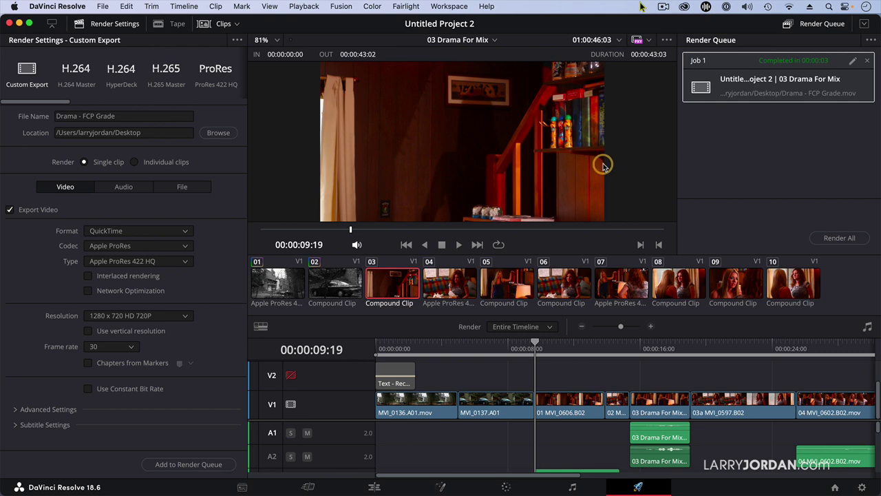
pyautogui.press('super+h')
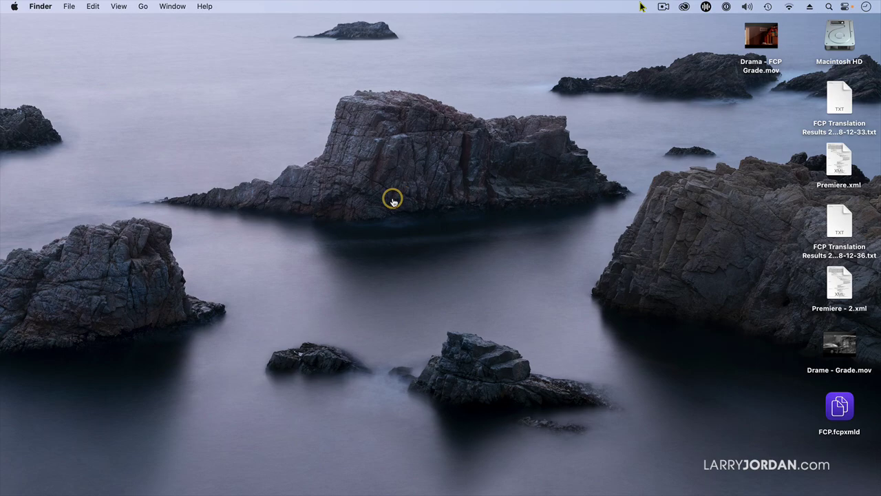
# Import Drama - FCP Grade.mov from the Desktop into the Projects event and show it under Clips.
pyautogui.press('super+Tab')
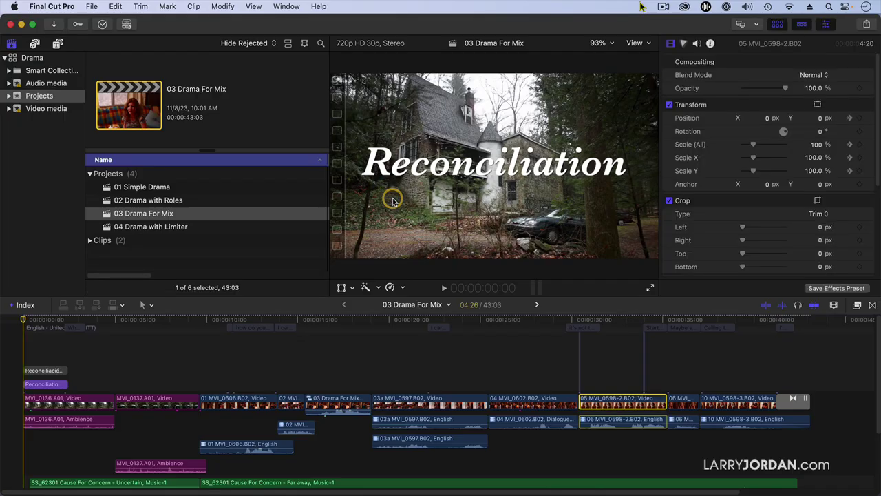
pyautogui.press('super+i')
pyautogui.scroll(-1, 226, 367)
pyautogui.click(227, 419)
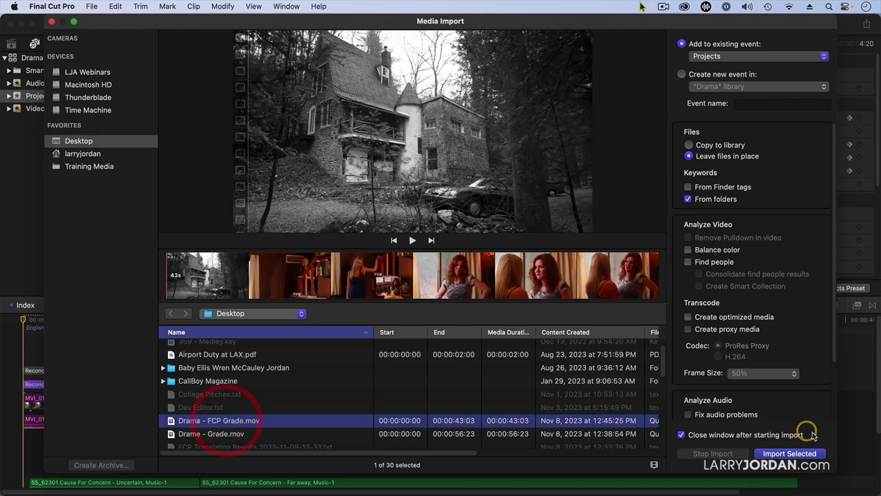
pyautogui.click(805, 457)
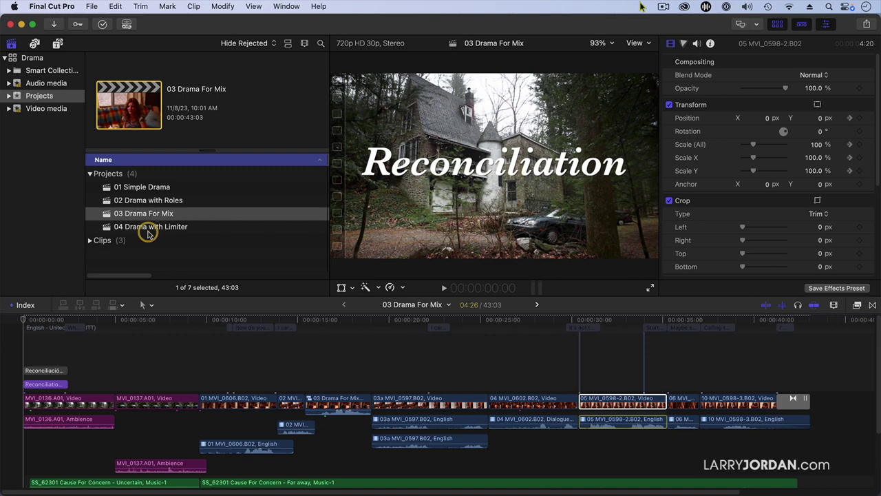
pyautogui.click(90, 240)
pyautogui.scroll(-1, 175, 217)
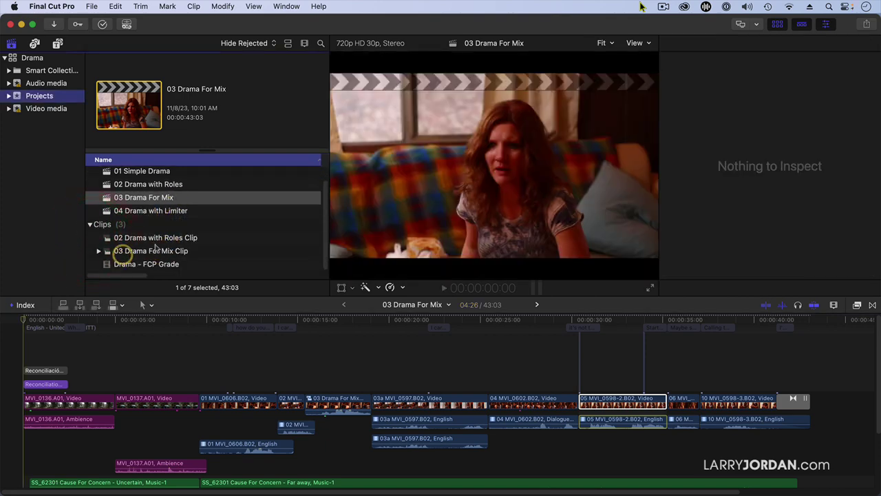
# Connect Drama - FCP Grade above the original edit at the start, then toggle the English and Spanish title roles.
pyautogui.moveTo(90, 263); pyautogui.dragTo(21, 377)
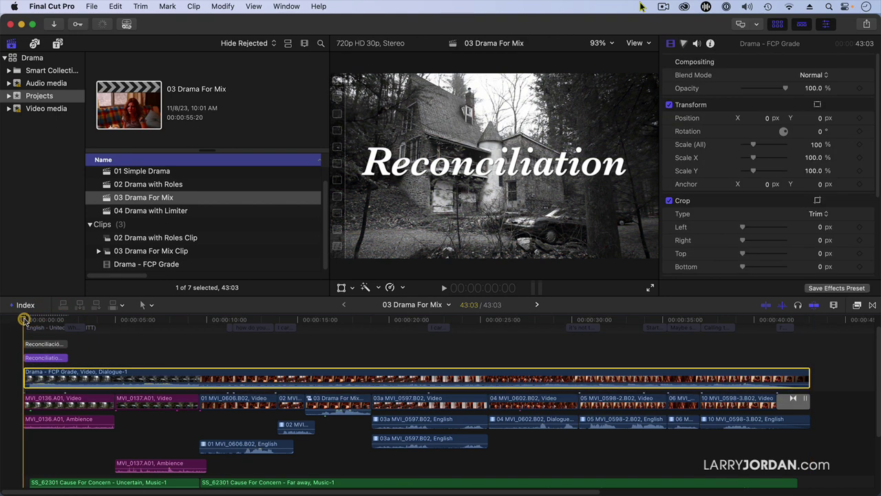
pyautogui.click(23, 319)
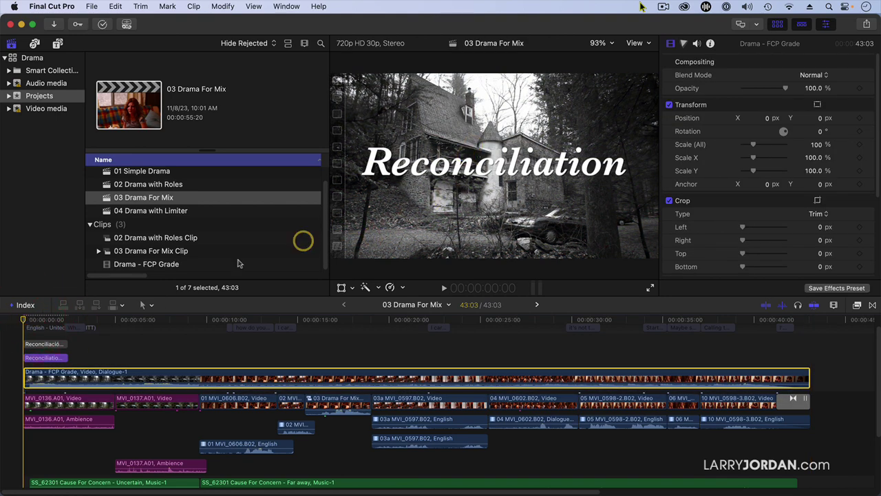
pyautogui.click(25, 305)
pyautogui.click(18, 410)
pyautogui.click(20, 427)
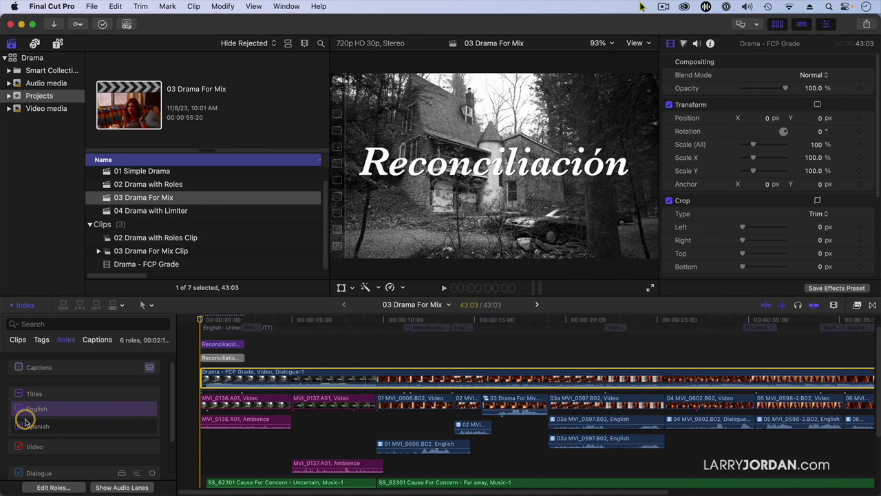
pyautogui.click(19, 426)
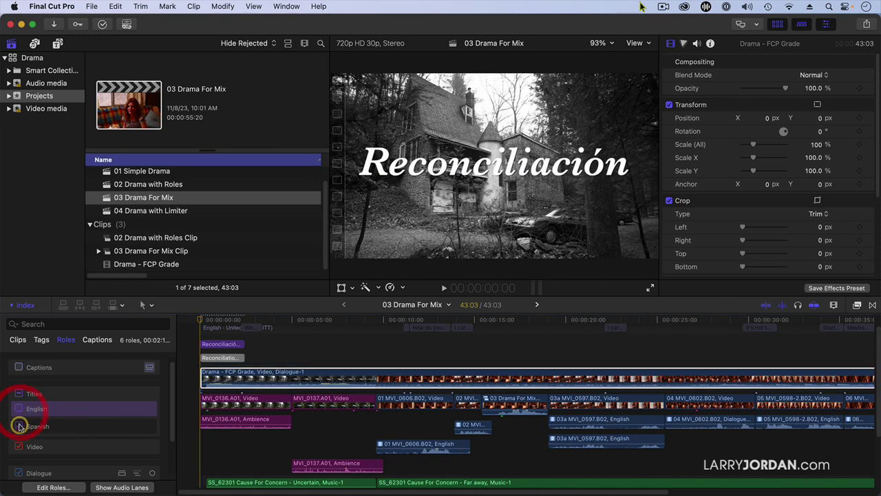
pyautogui.click(19, 409)
pyautogui.moveTo(220, 321); pyautogui.dragTo(527, 328)
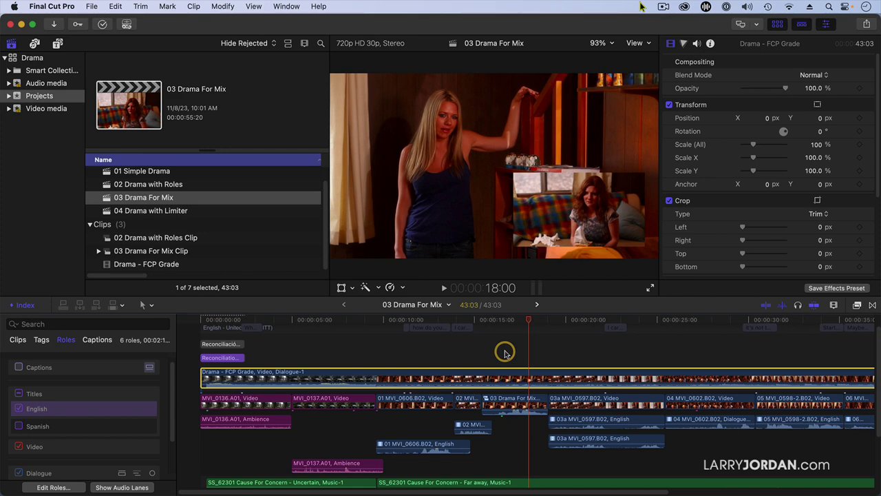
pyautogui.press('super+minus')
pyautogui.moveTo(500, 320); pyautogui.dragTo(642, 324)
pyautogui.press('space')
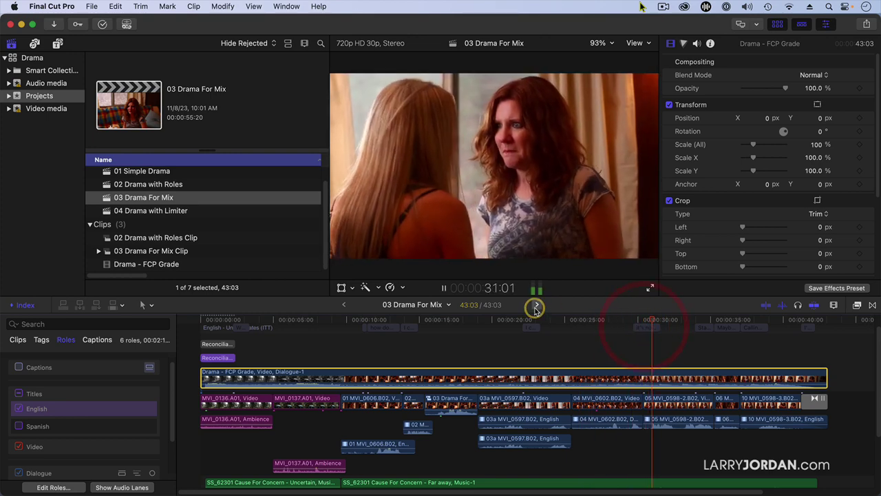
pyautogui.click(779, 321)
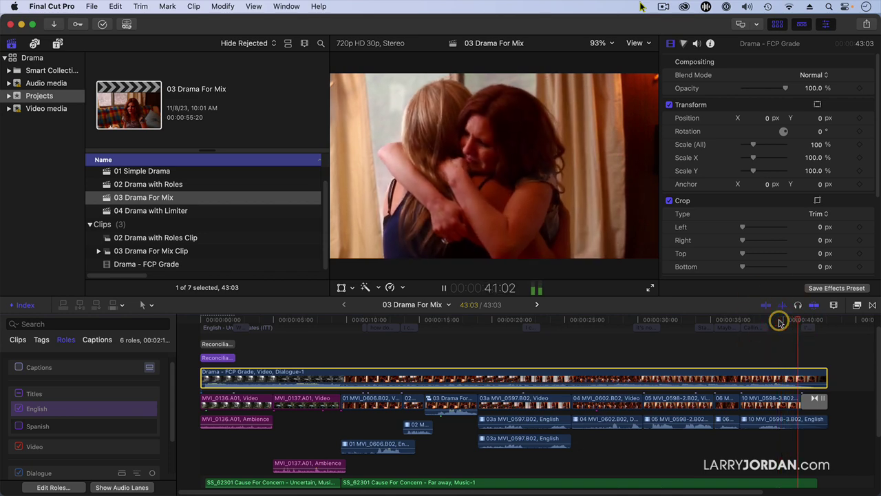
pyautogui.press('space')
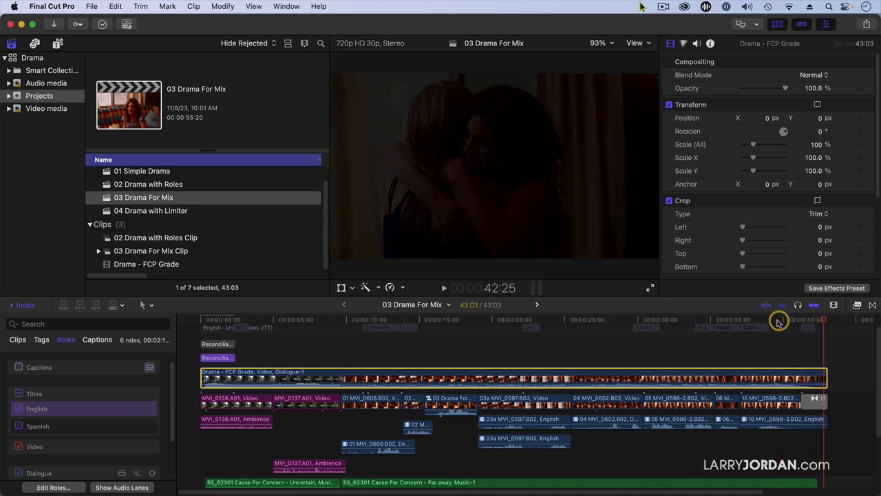